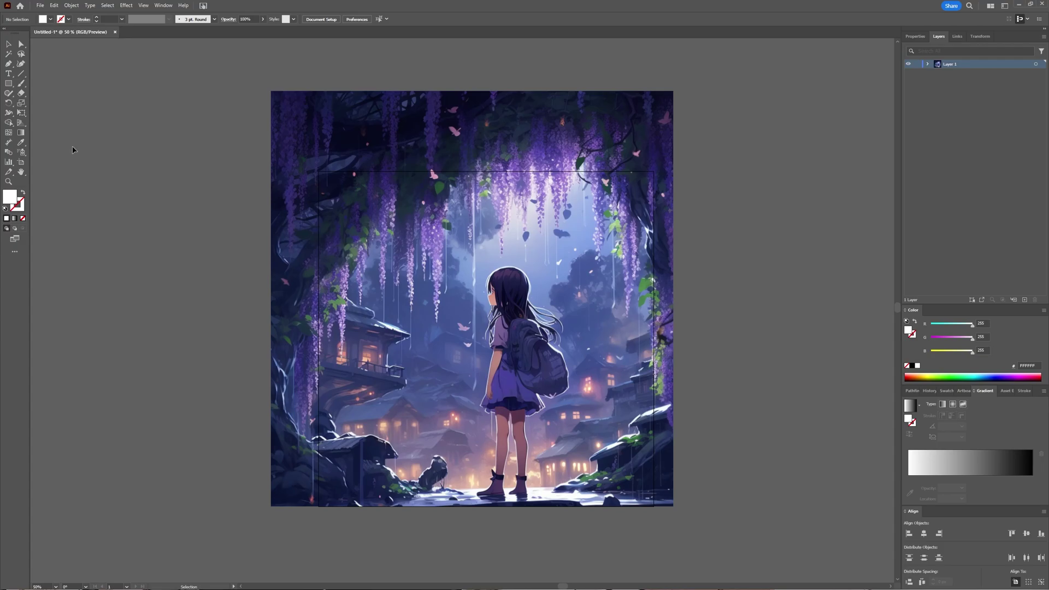
Draw a rectangle covering most of the forest image.
left_click(10, 85)
key("m")
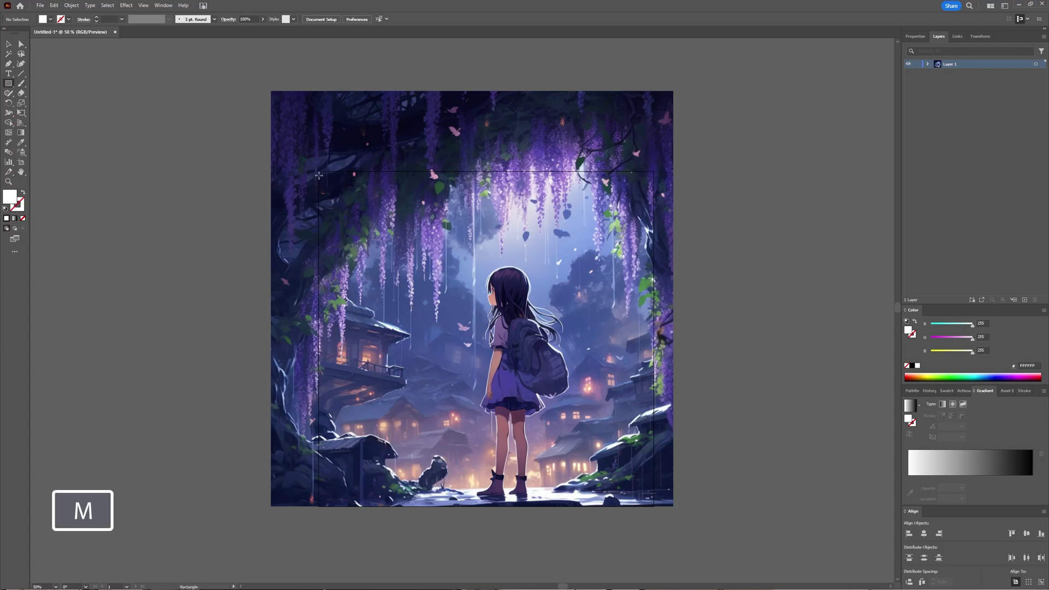
left_click_drag(317, 172, 654, 507)
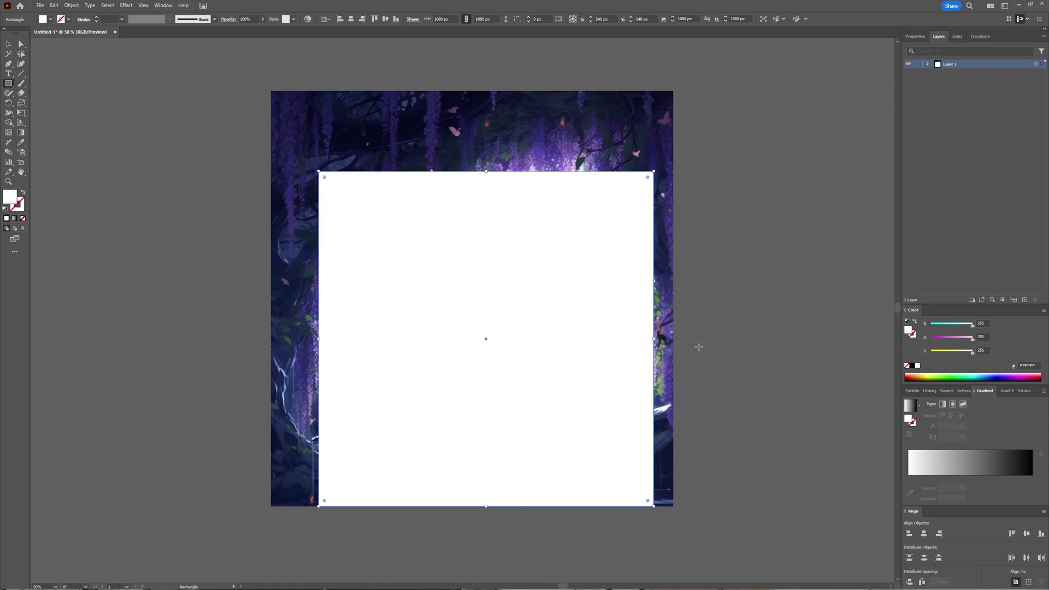
Fill the rectangle with a white-to-black linear gradient, then deselect it.
left_click(910, 408)
key("g")
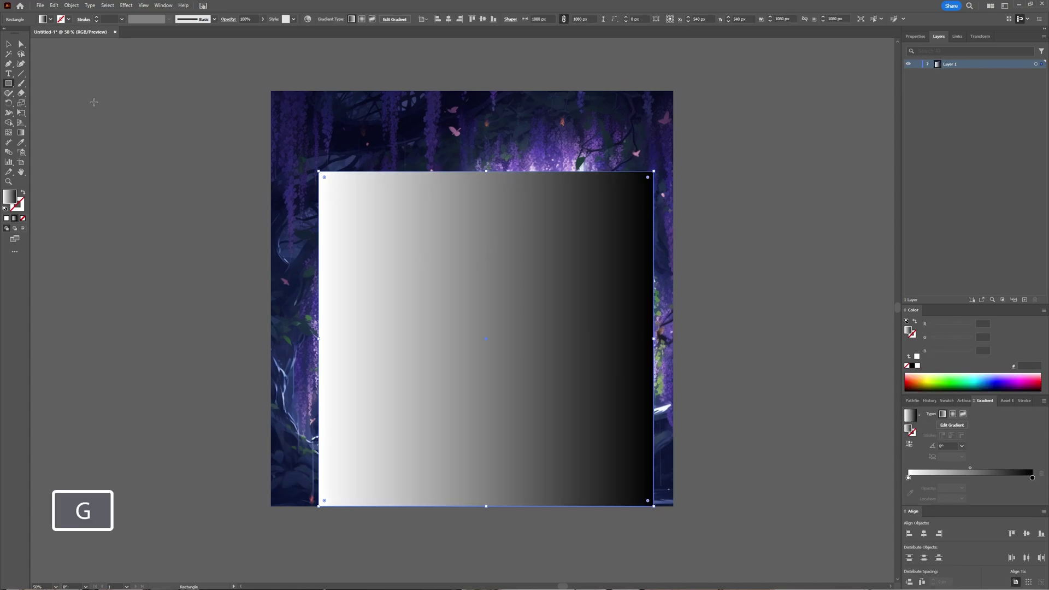
left_click(9, 44)
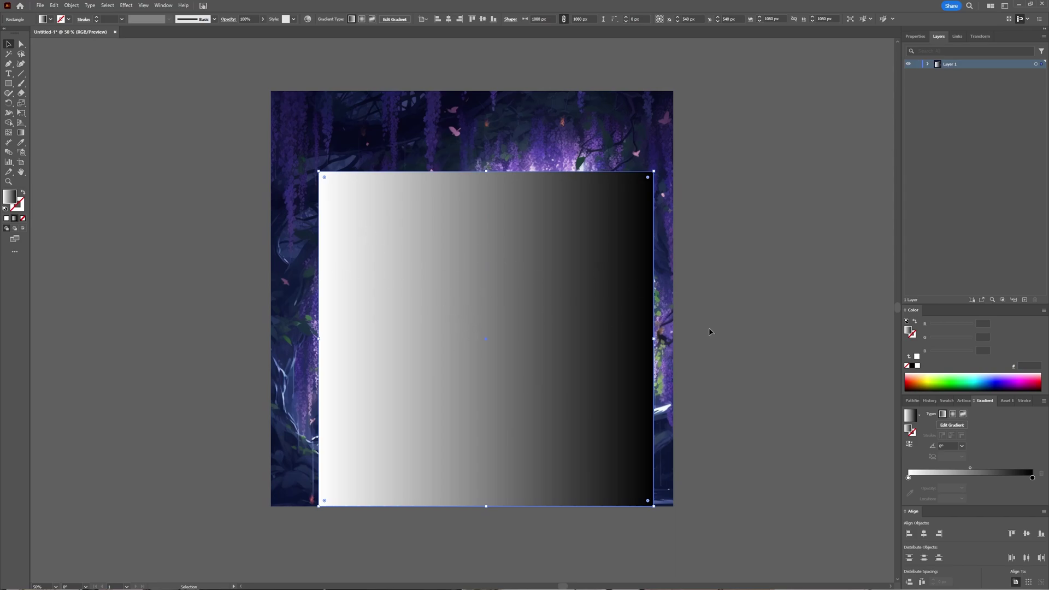
left_click(799, 343)
Select both the image and gradient rectangle, and open the Transparency panel beside the artwork.
key("v")
key("ctrl+a")
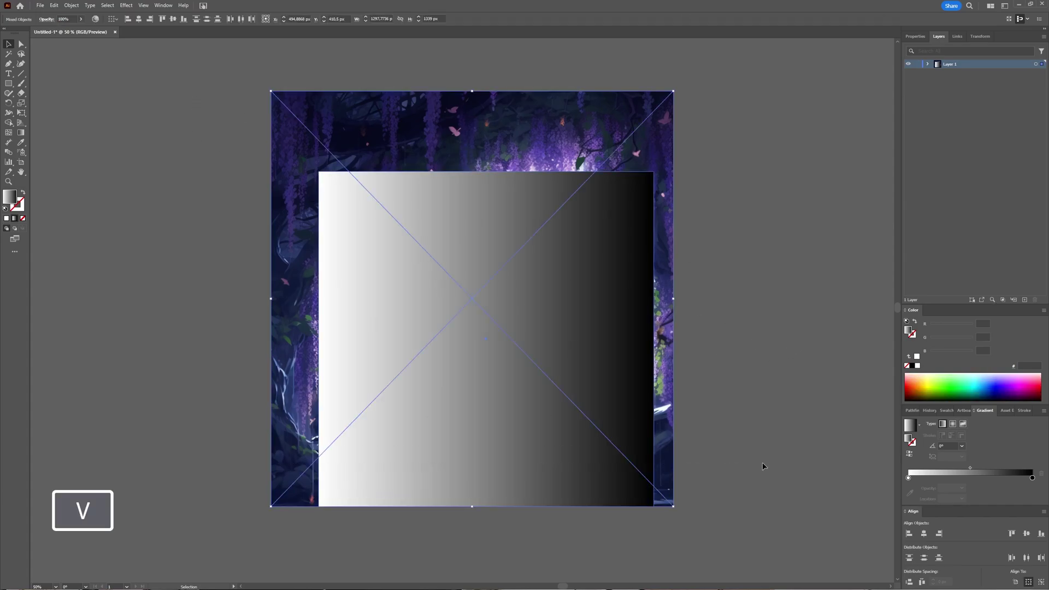
left_click(159, 6)
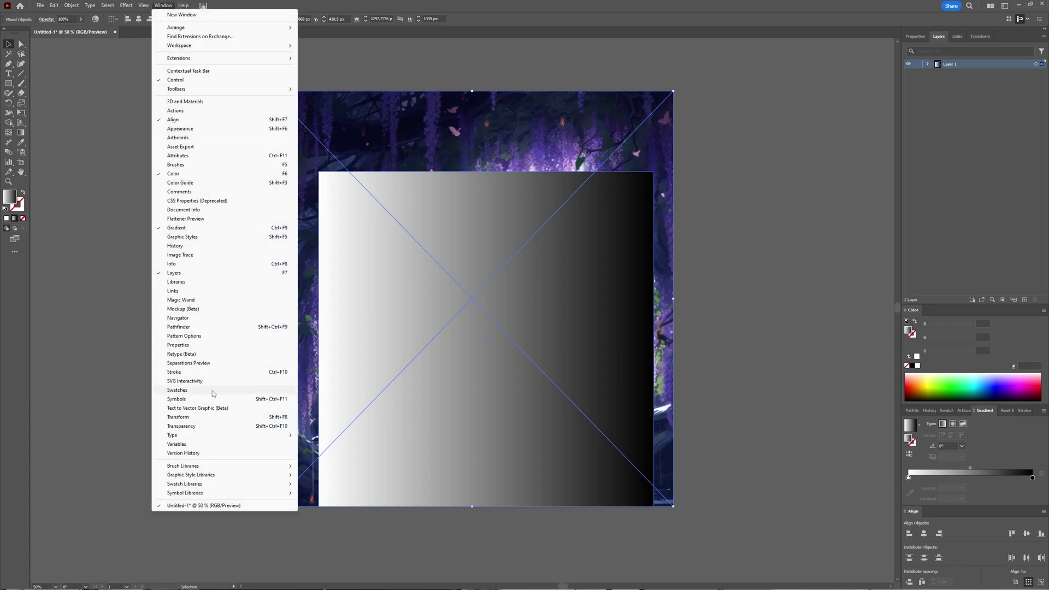
left_click(199, 426)
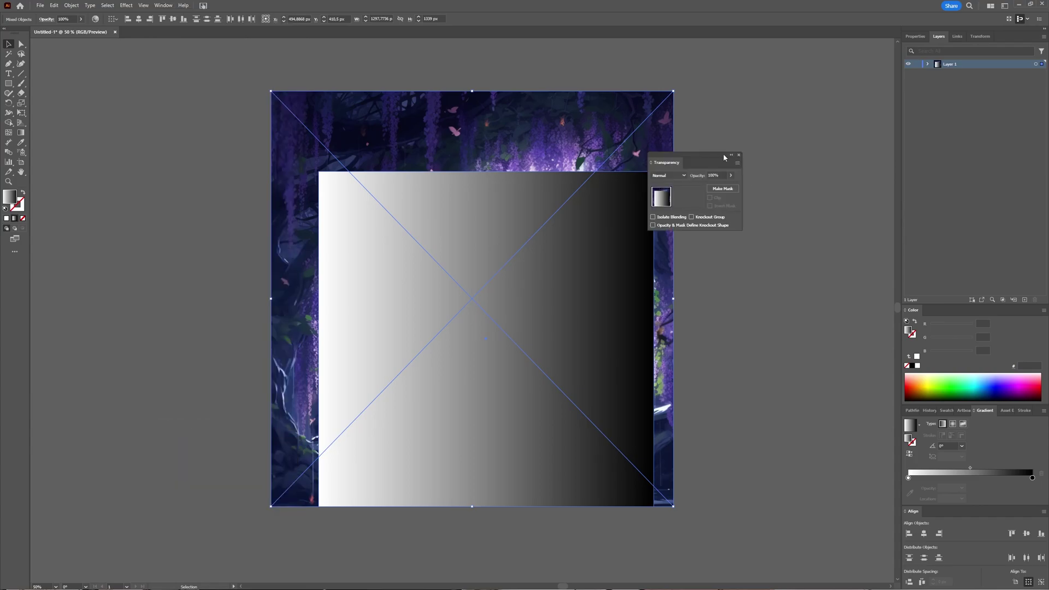
left_click_drag(705, 154, 751, 141)
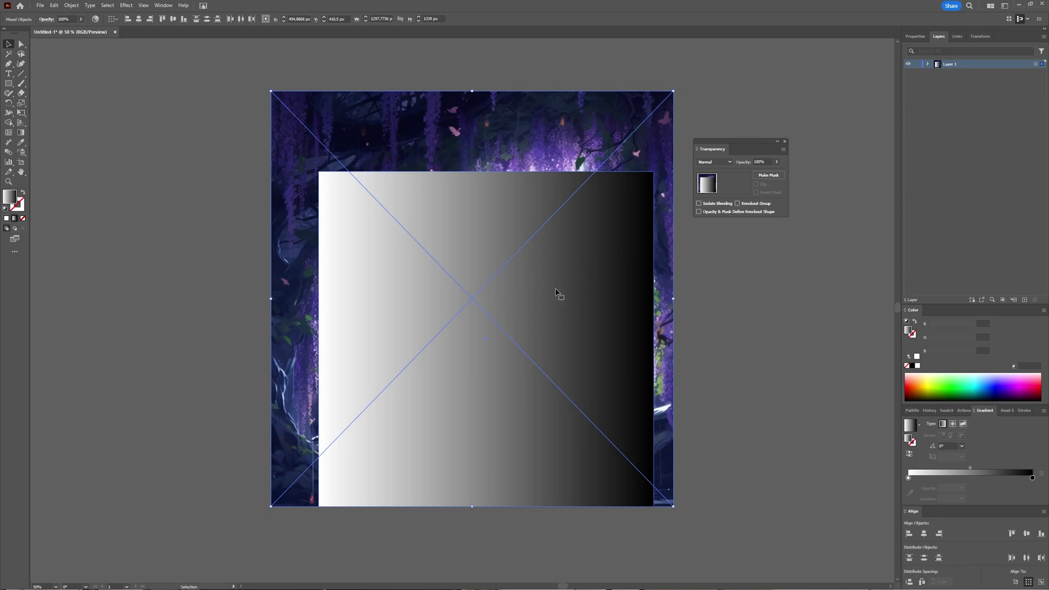
Make the gradient rectangle a clipping opacity mask on the forest image, then deselect.
left_click(779, 175)
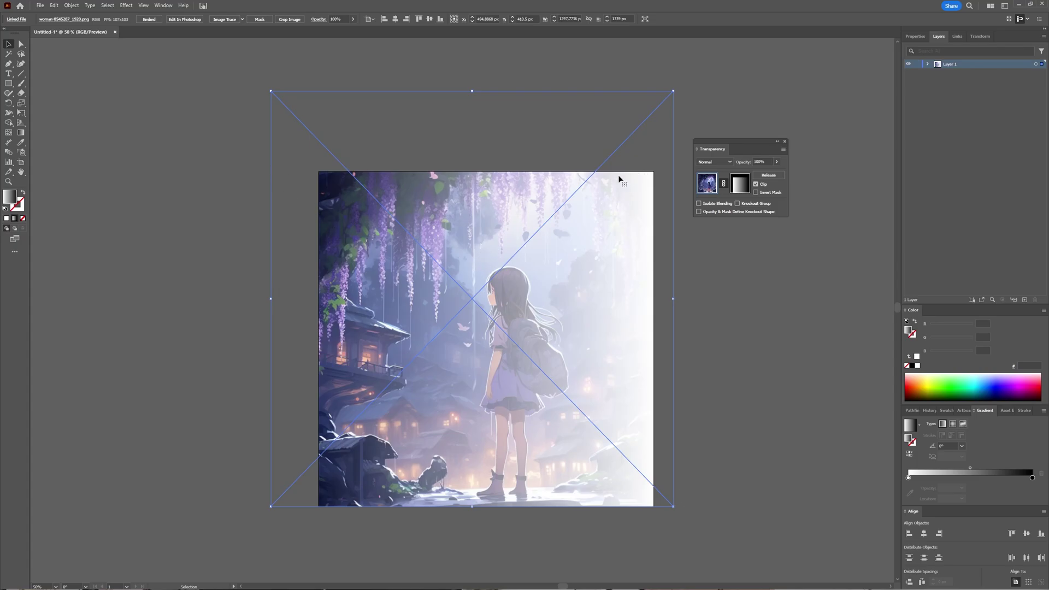
left_click(756, 185)
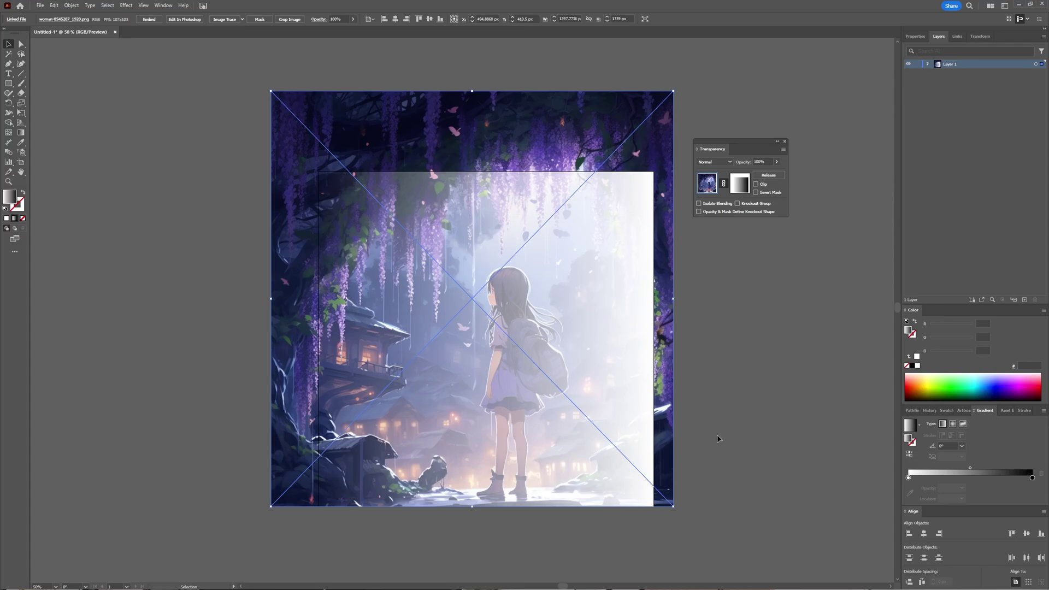
left_click(757, 184)
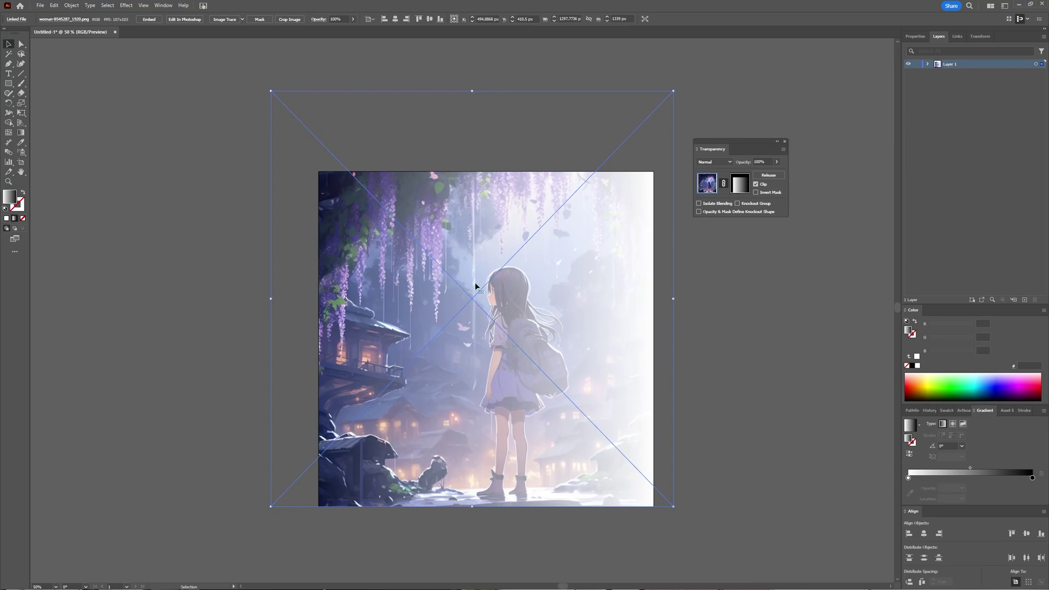
left_click(745, 348)
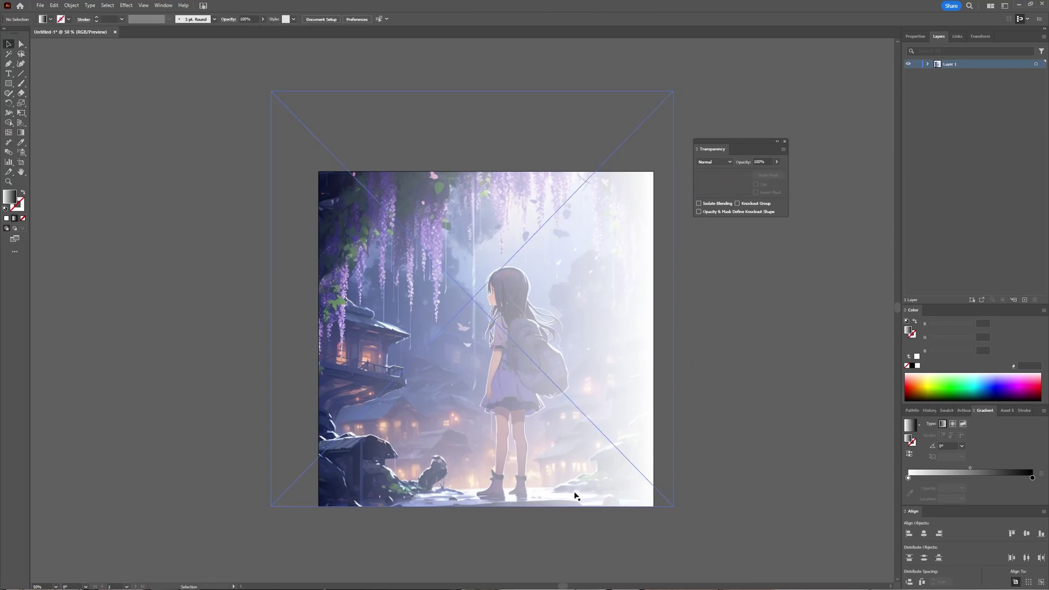
Select the masked image, enable Invert Mask, and unlink the mask from the artwork.
left_click(628, 243)
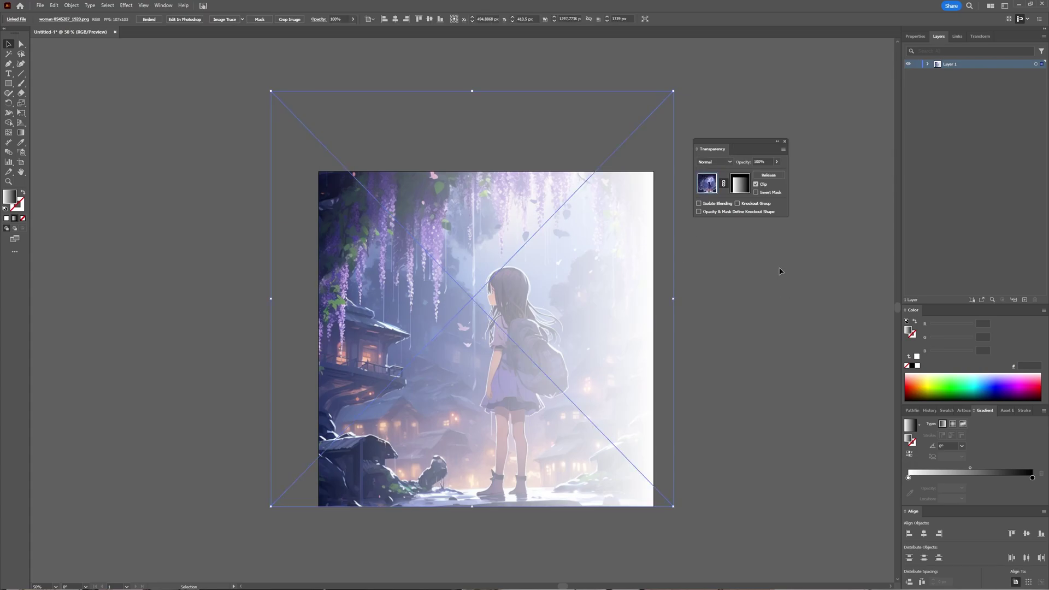
left_click(759, 195)
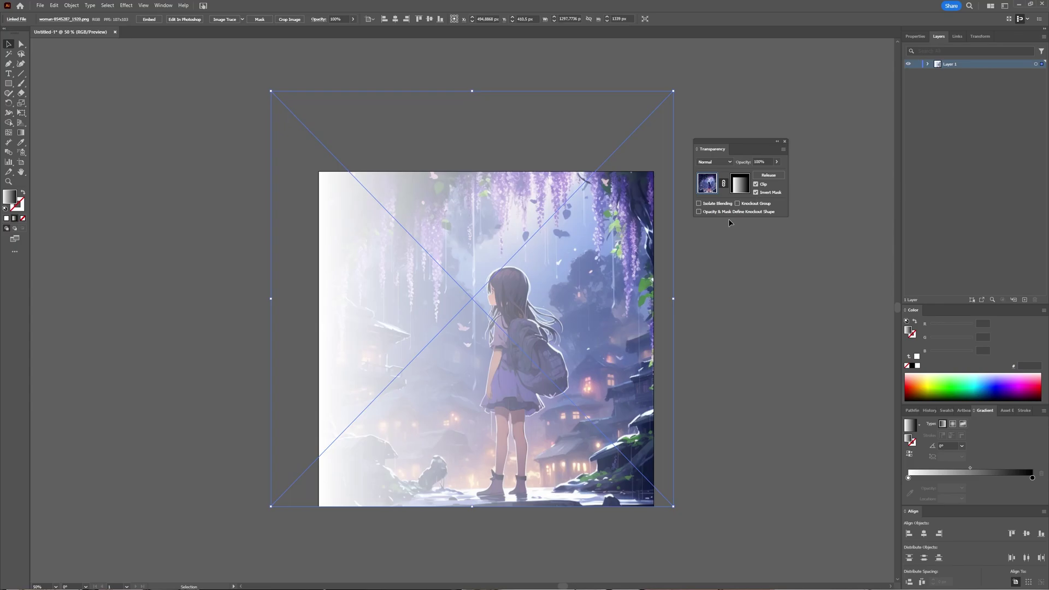
left_click(724, 185)
Enter opacity mask editing and shift the mask gradient's midpoint to the left.
left_click(741, 190)
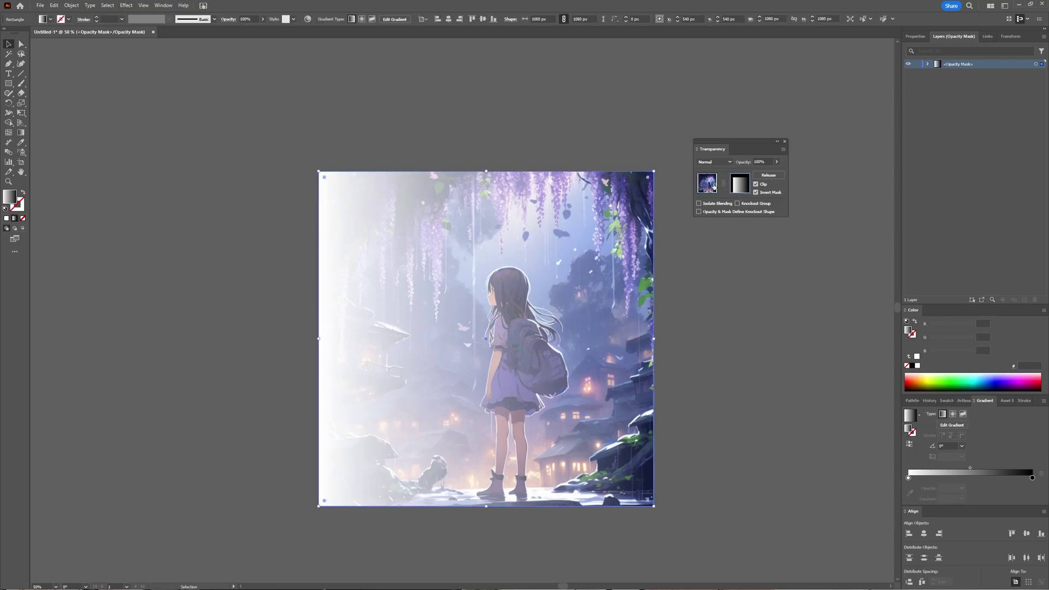
left_click(722, 186)
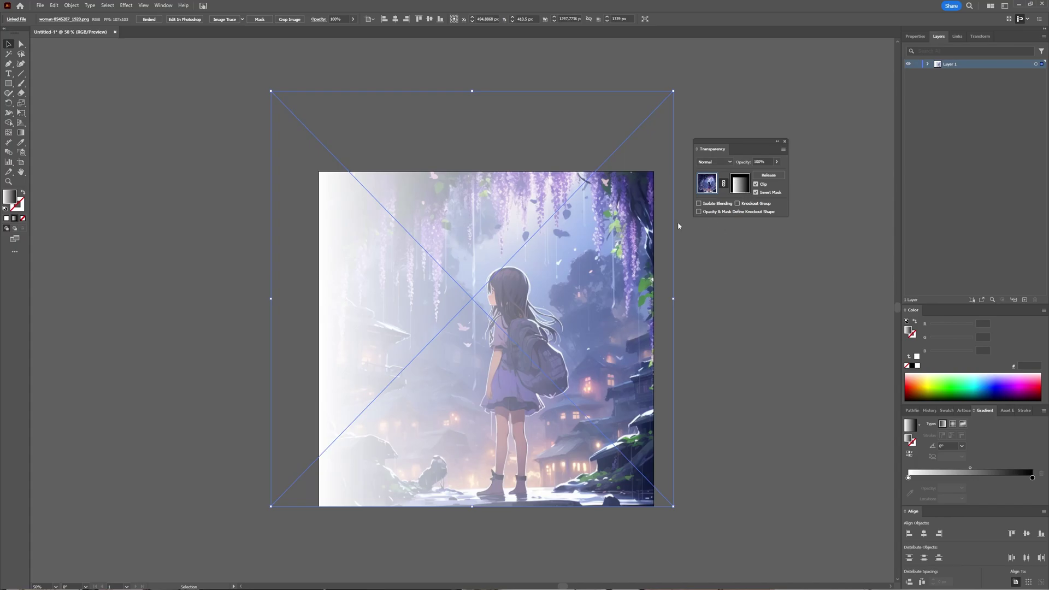
left_click(740, 186)
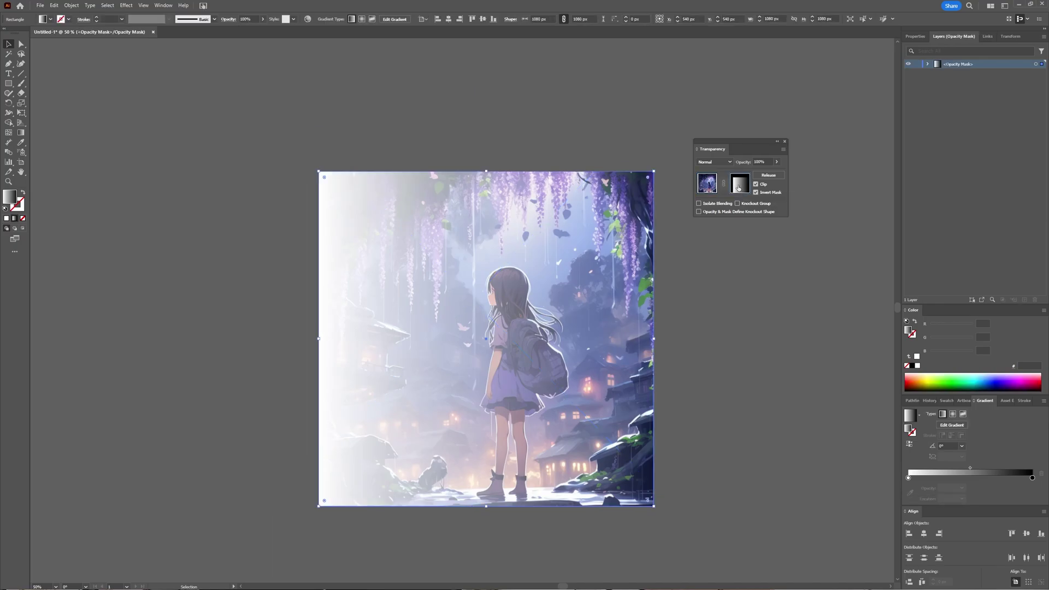
left_click_drag(966, 470, 945, 472)
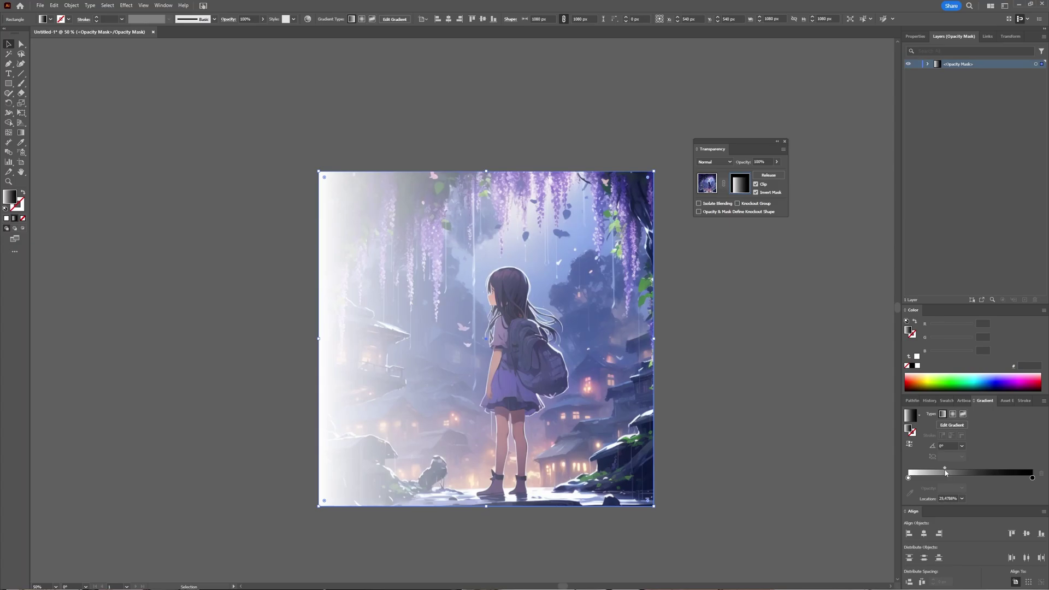
Make the mask gradient radial, turn off Invert Mask, and add a gradient stop.
left_click(954, 414)
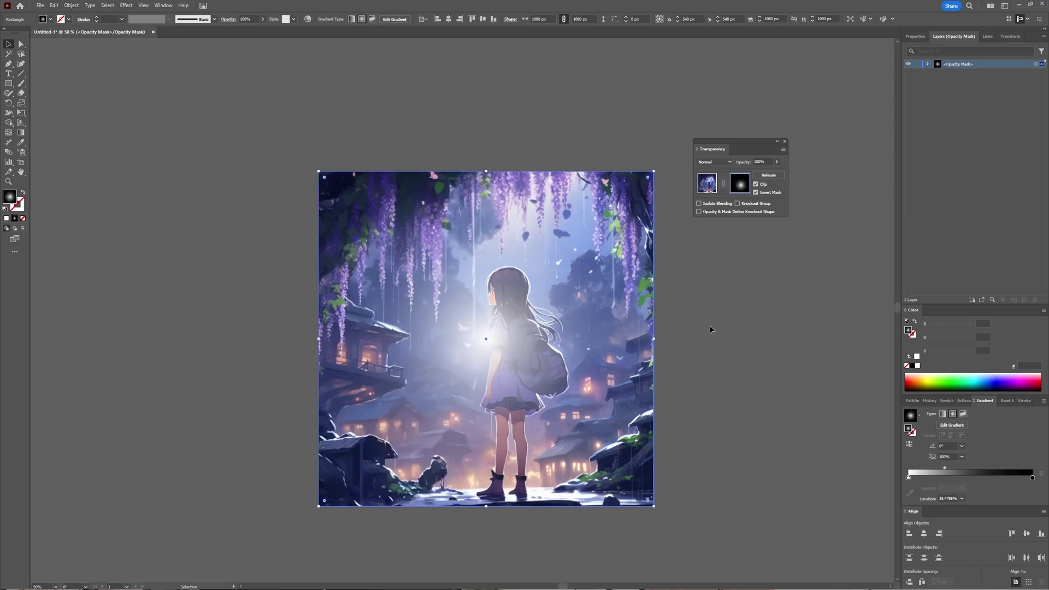
left_click(757, 192)
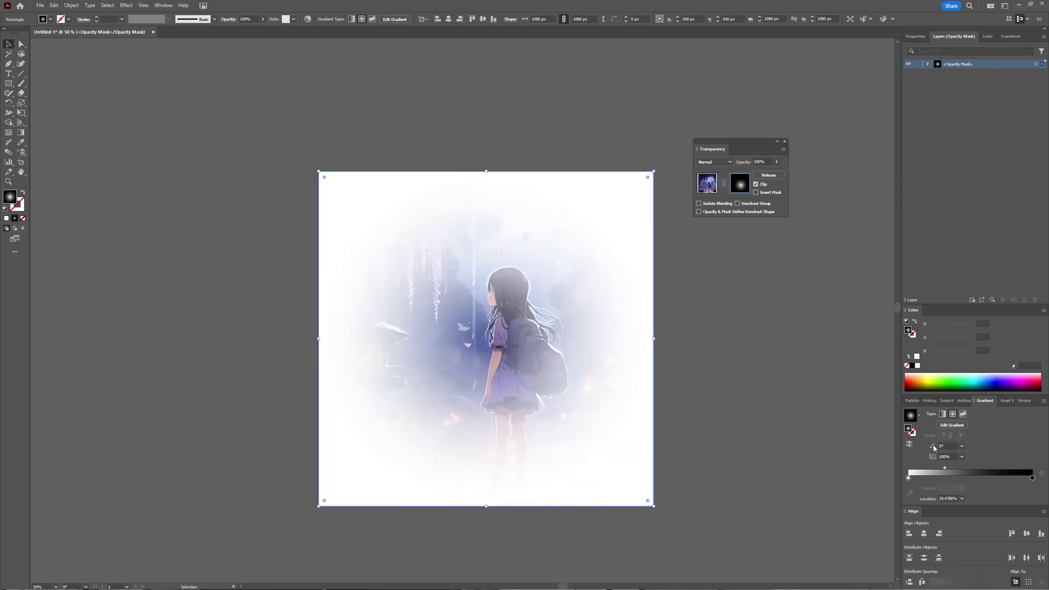
left_click(984, 478)
left_click(731, 360)
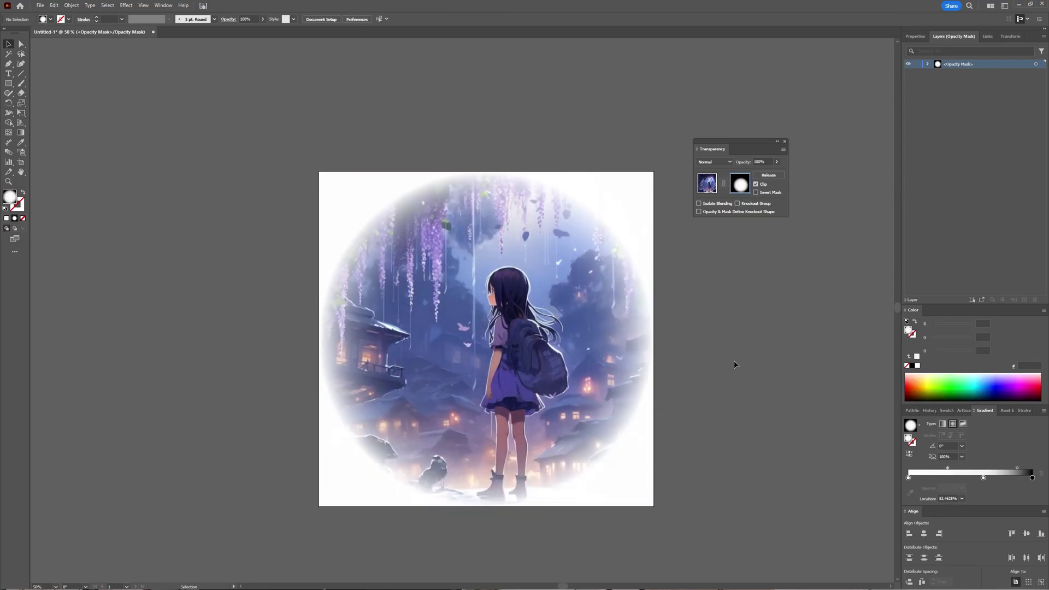
Soften the vignette by moving the radial midpoint, then expand <Opacity Mask> in Layers.
left_click(741, 187, "alt")
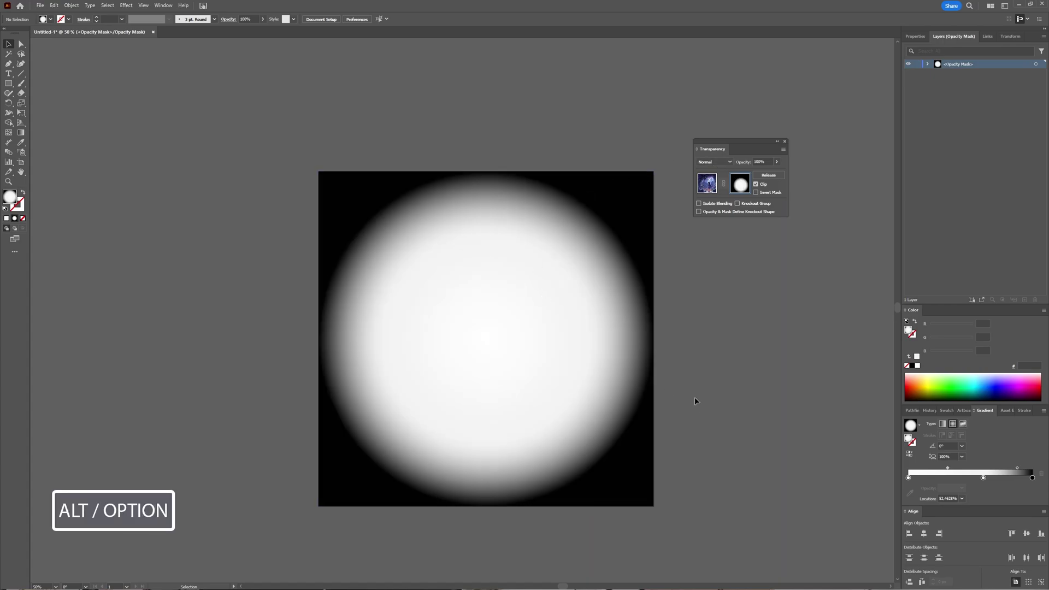
left_click_drag(948, 468, 973, 479)
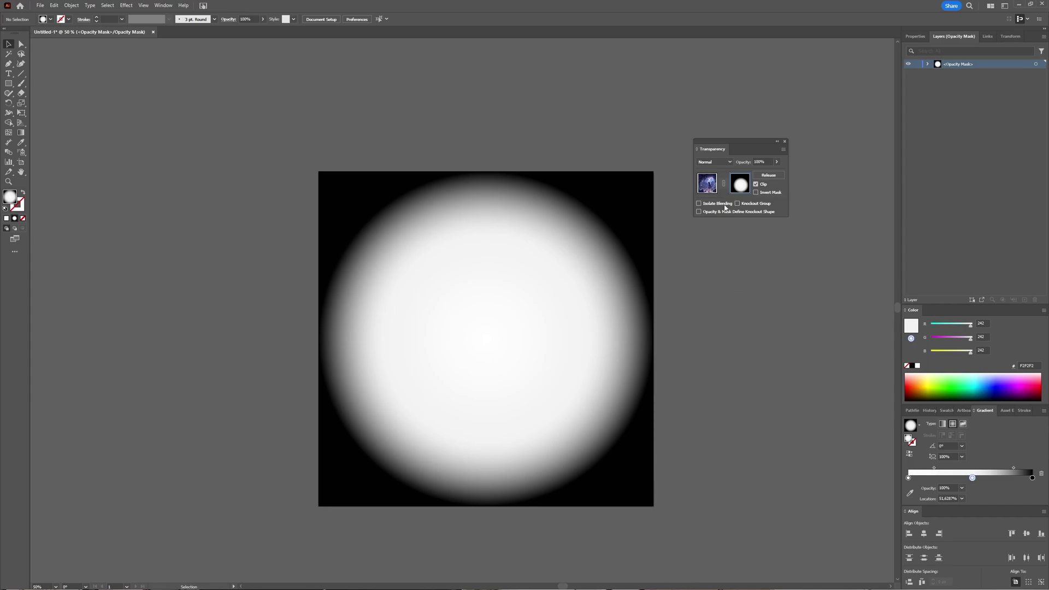
left_click(709, 183)
left_click(741, 183)
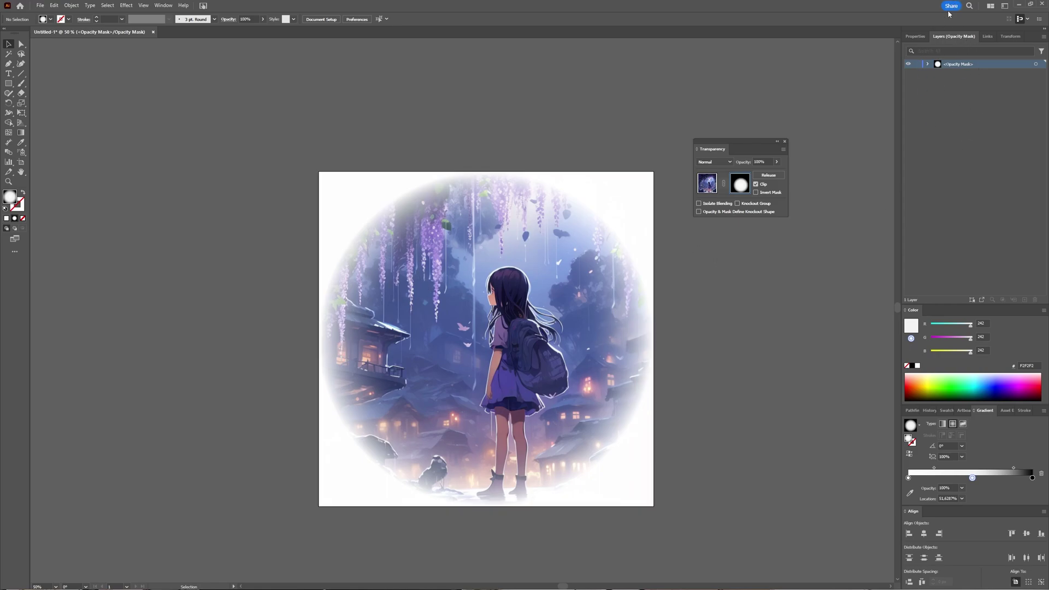
left_click(928, 65)
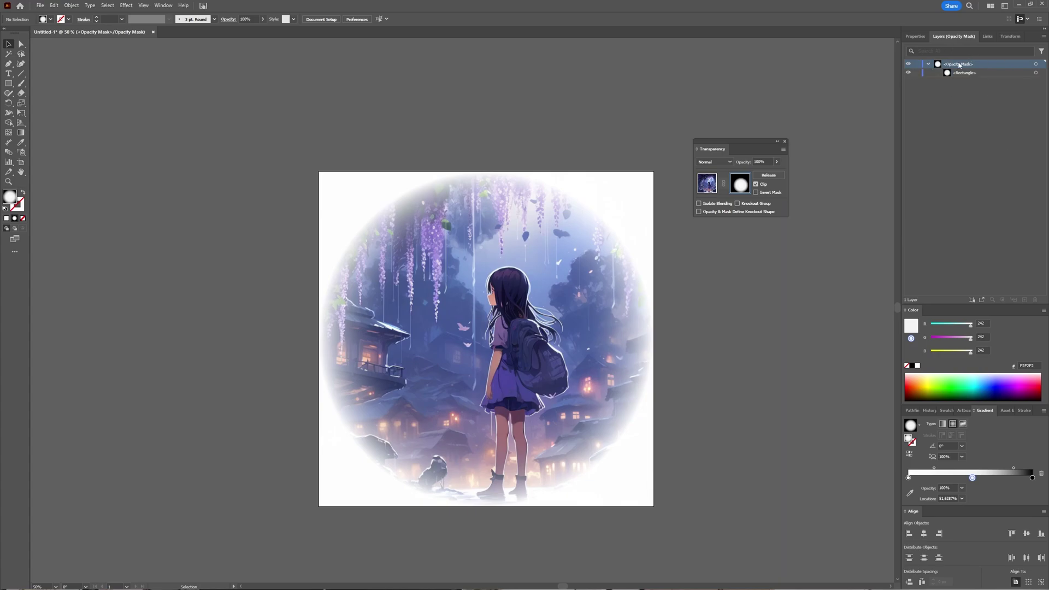